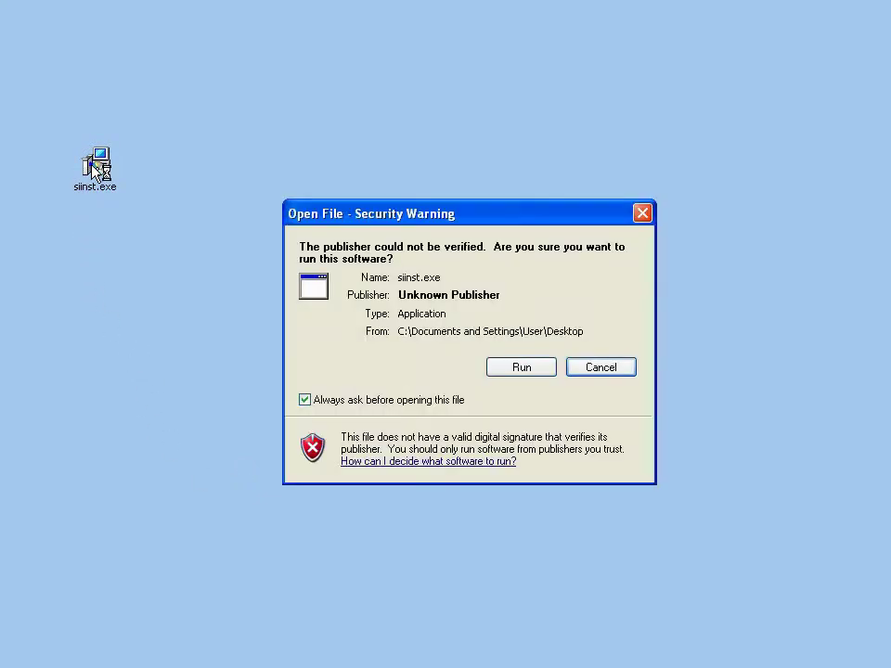
Run the Software Informer installer past the security warning and accept the license agreement
left_click(504, 371)
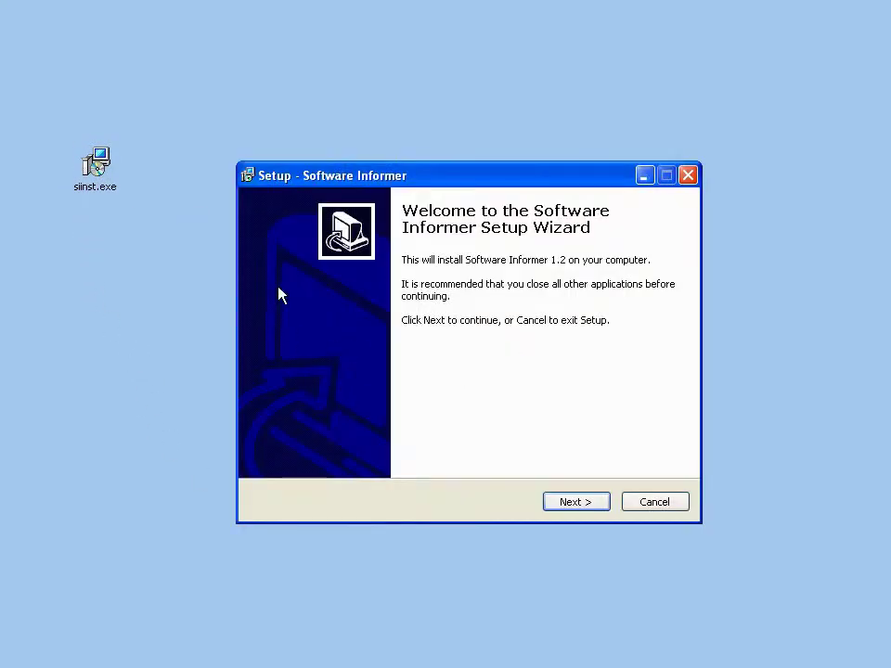
left_click(599, 505)
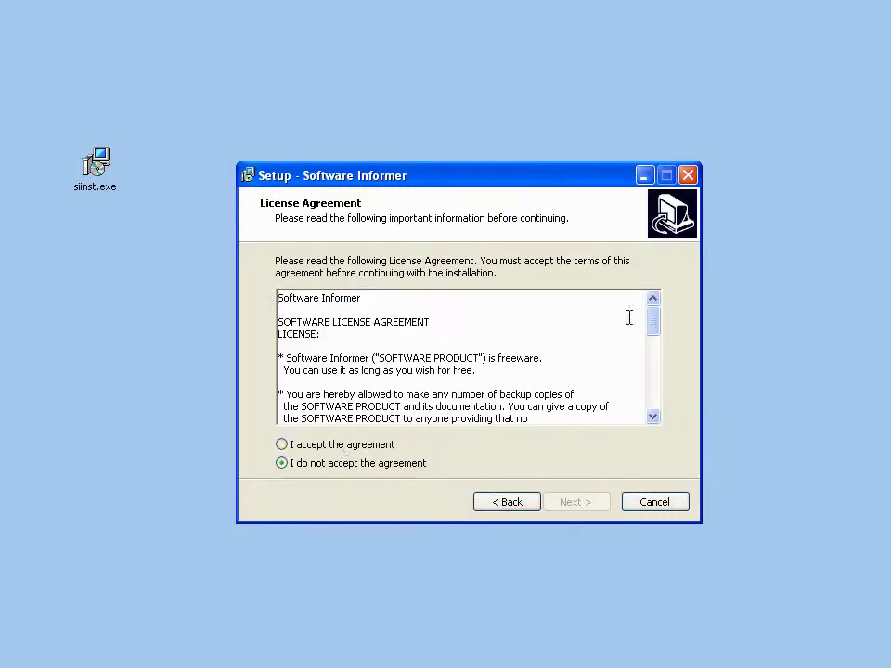
left_click_drag(649, 320, 650, 403)
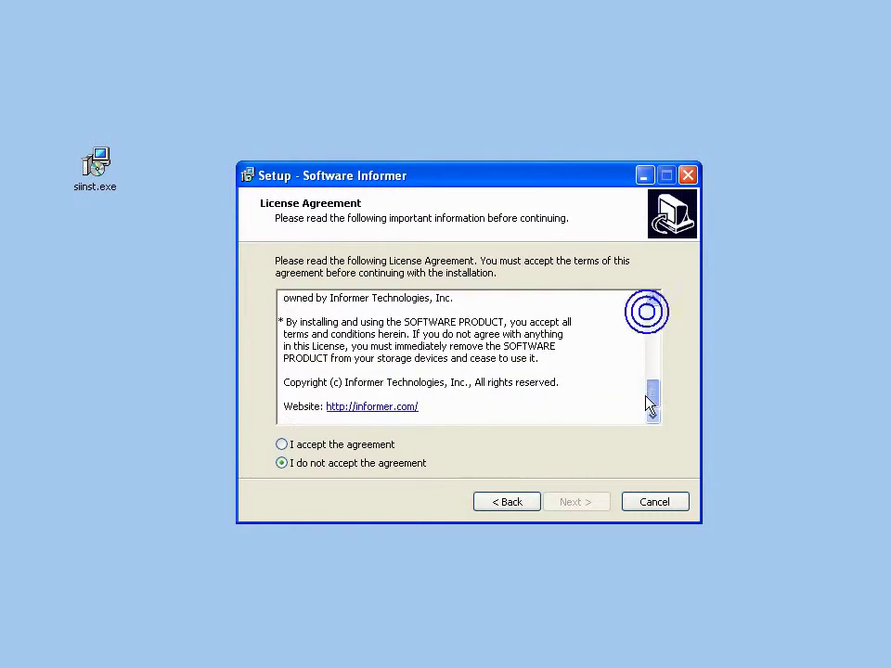
left_click(342, 444)
Keep the default C:\Program Files\Software Informer folder, Start Menu folder and tasks, then install
left_click(572, 504)
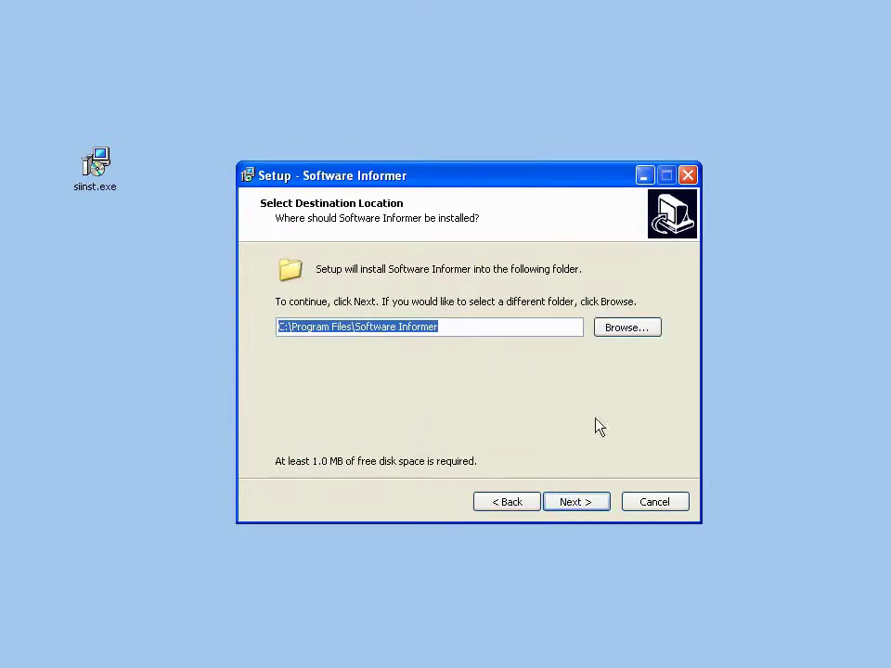
left_click(571, 502)
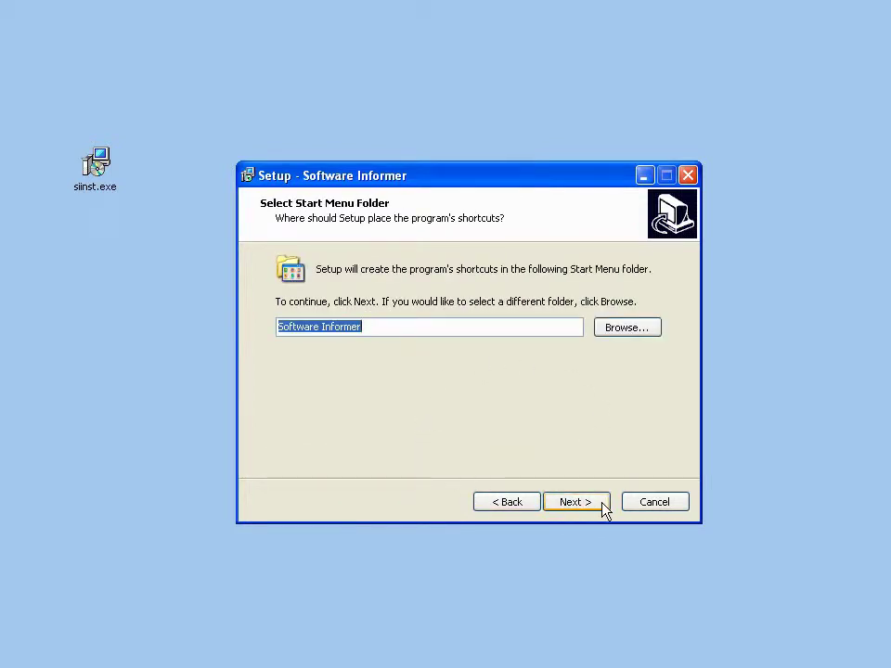
left_click(592, 503)
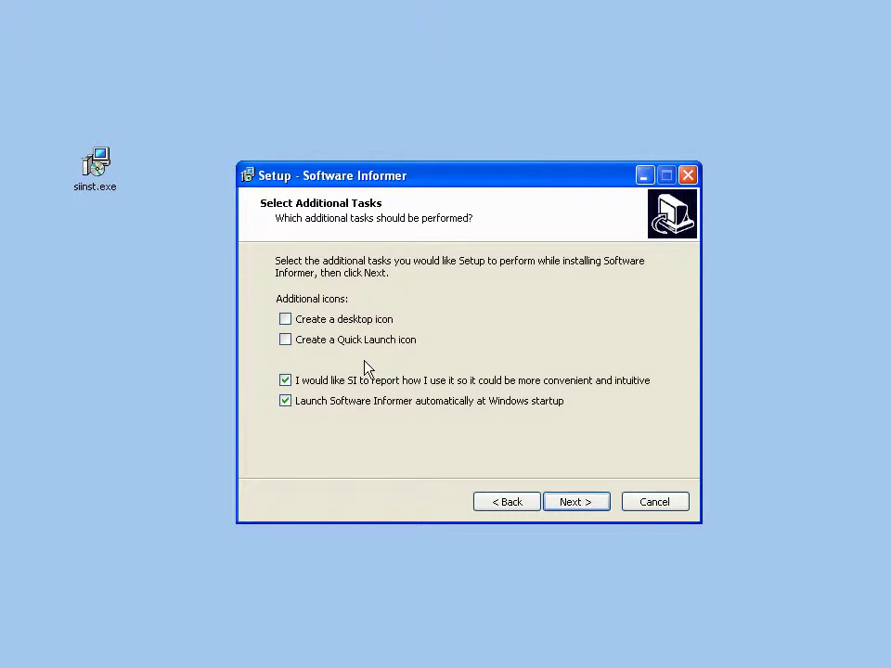
left_click(583, 505)
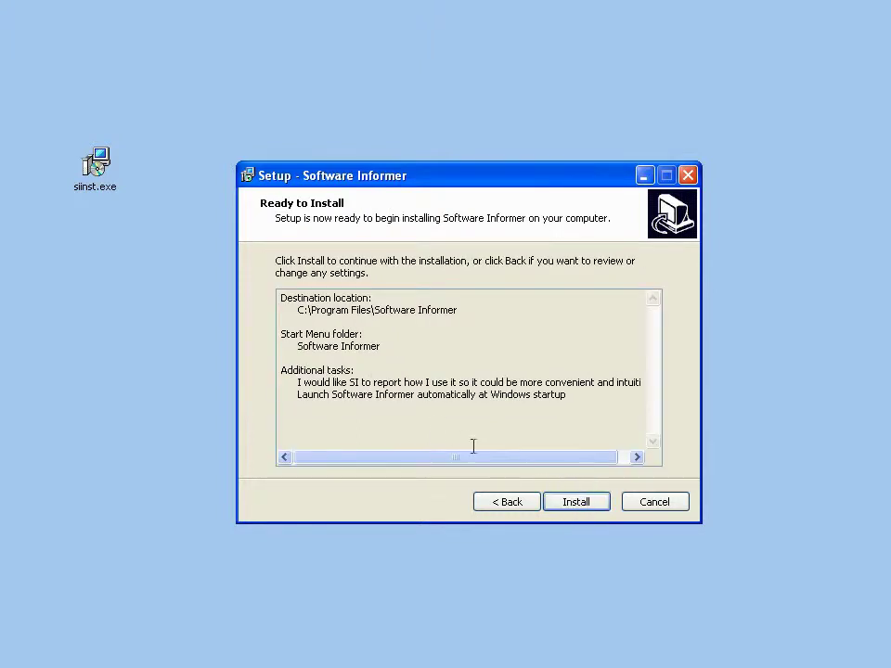
left_click(573, 504)
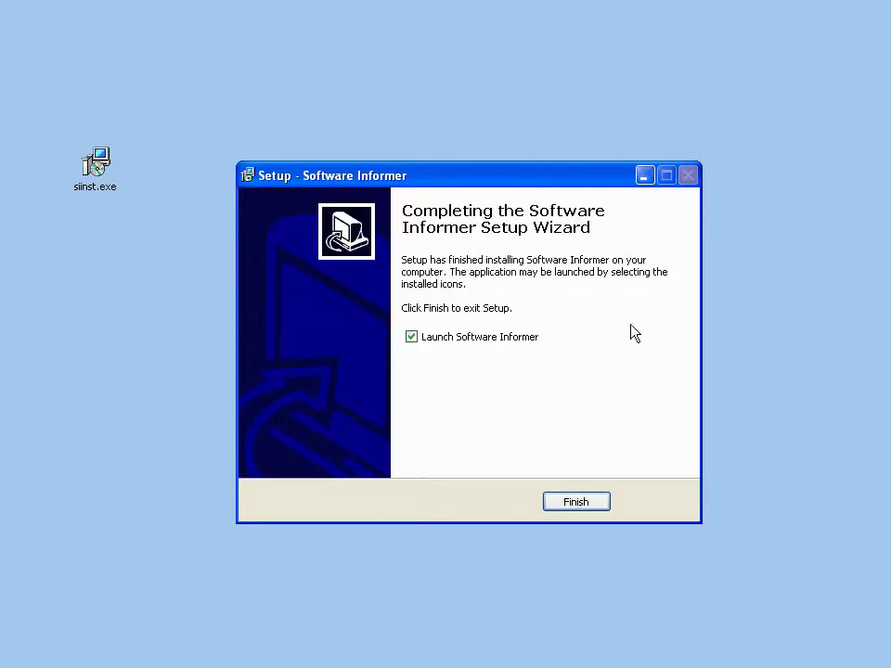
Finish setup, launch Software Informer, and review the transfer info page before closing Chrome
left_click(573, 502)
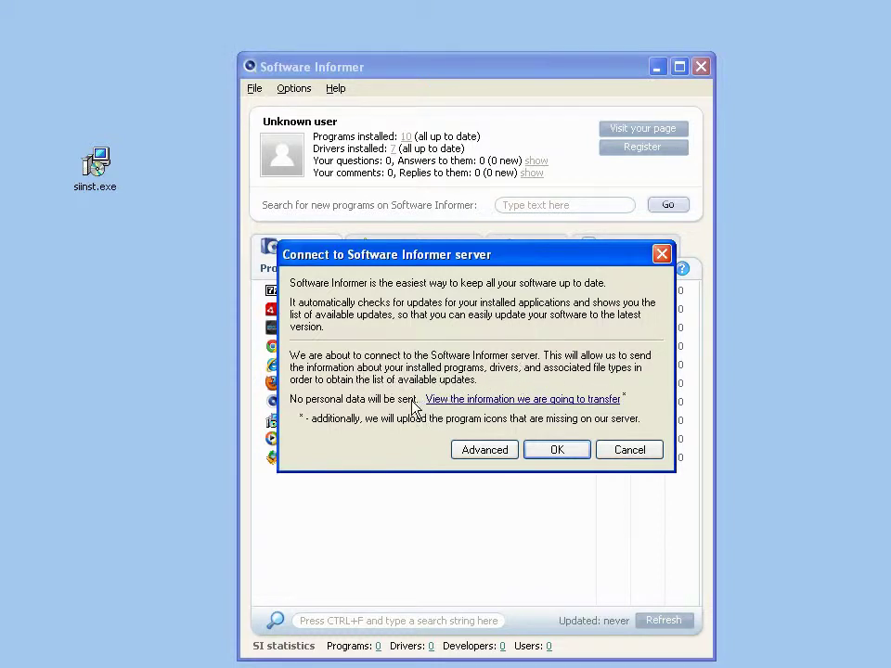
left_click(541, 399)
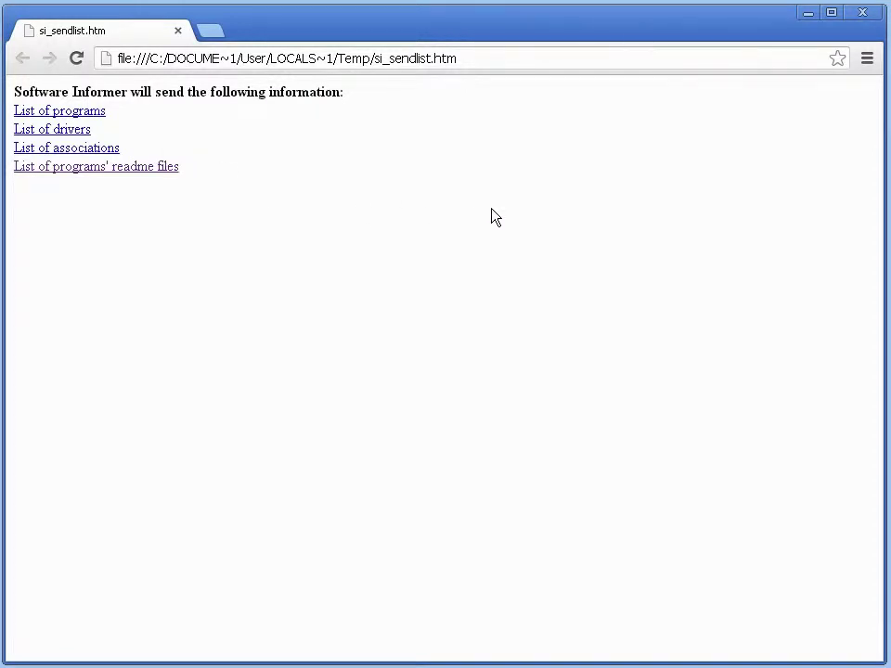
left_click(863, 14)
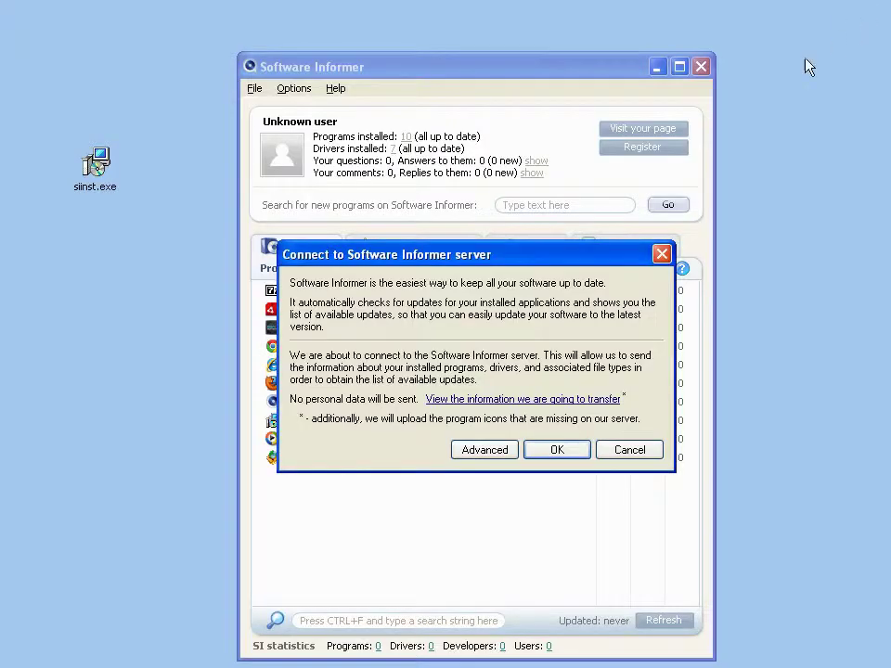
Check the Advanced account options, keep the guest account, and connect to the server
left_click(511, 452)
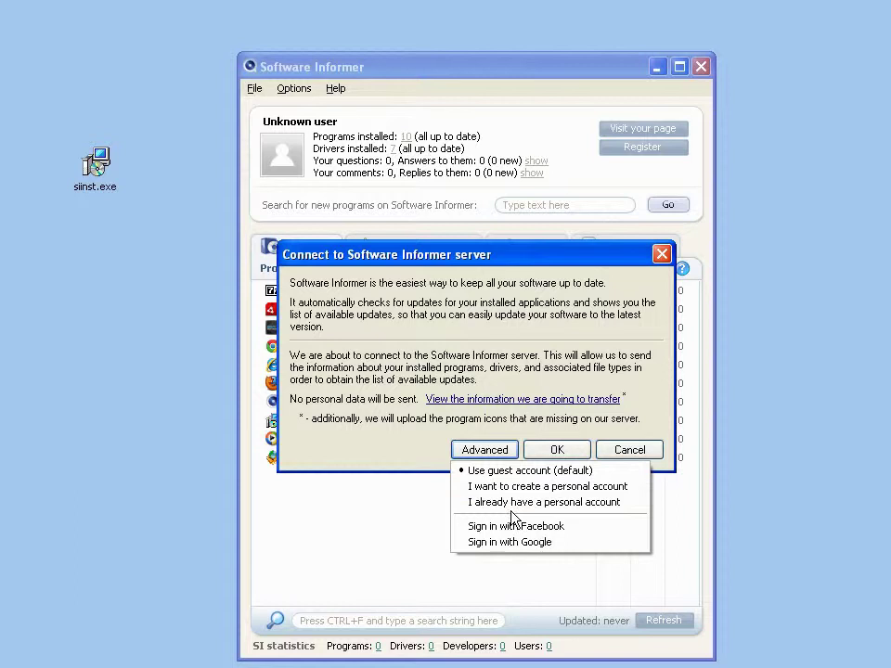
left_click(543, 426)
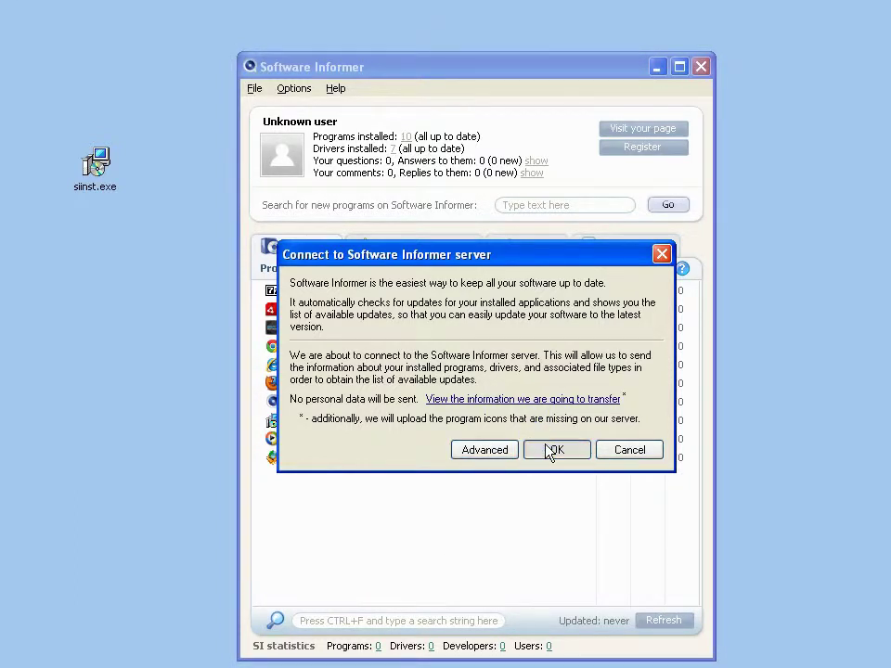
left_click(552, 450)
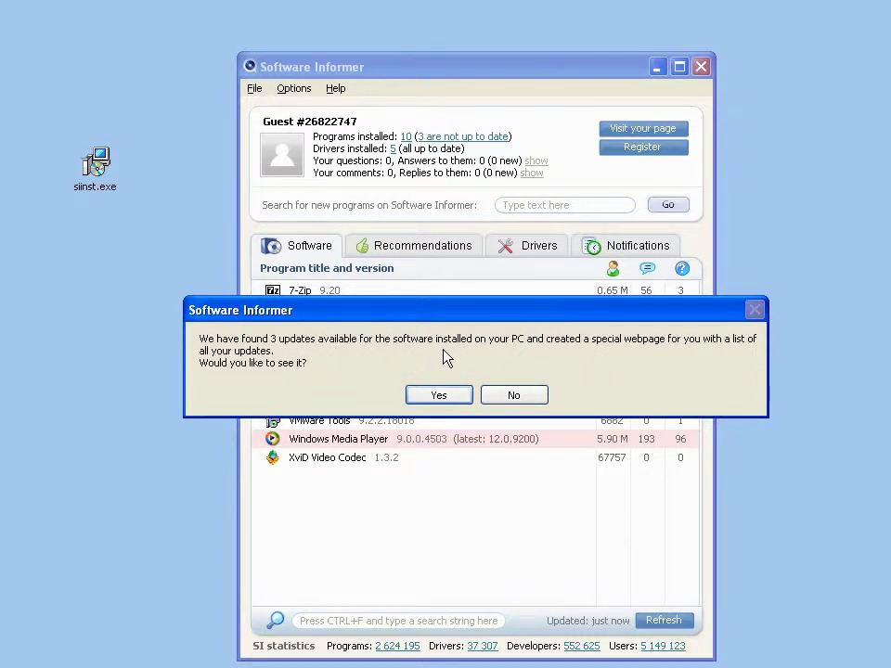
Decline opening the updates webpage after the check finds 3 outdated programs
left_click(515, 396)
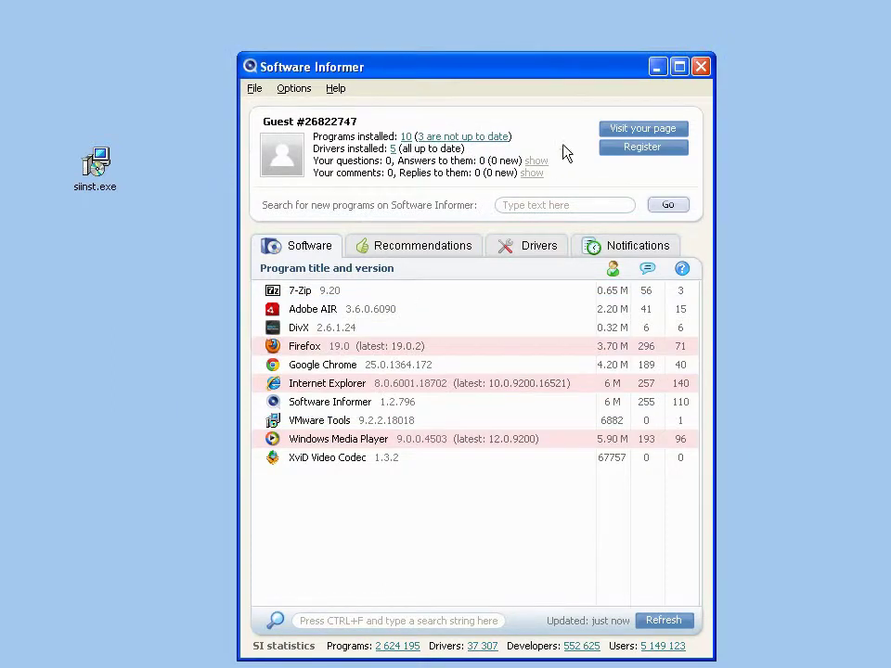
Review the guest profile's Software > Updates list online, then close Chrome
left_click(670, 132)
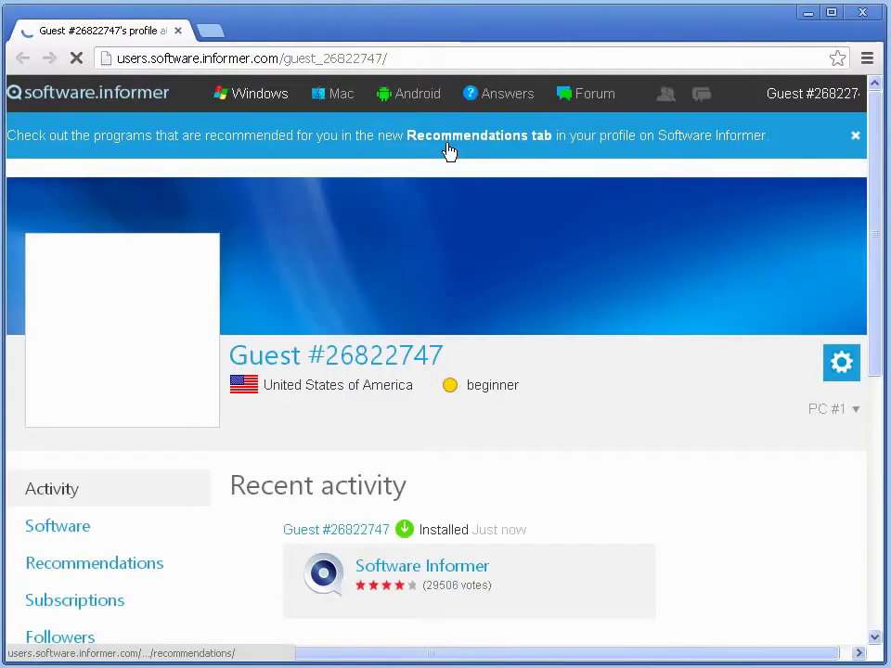
left_click(57, 526)
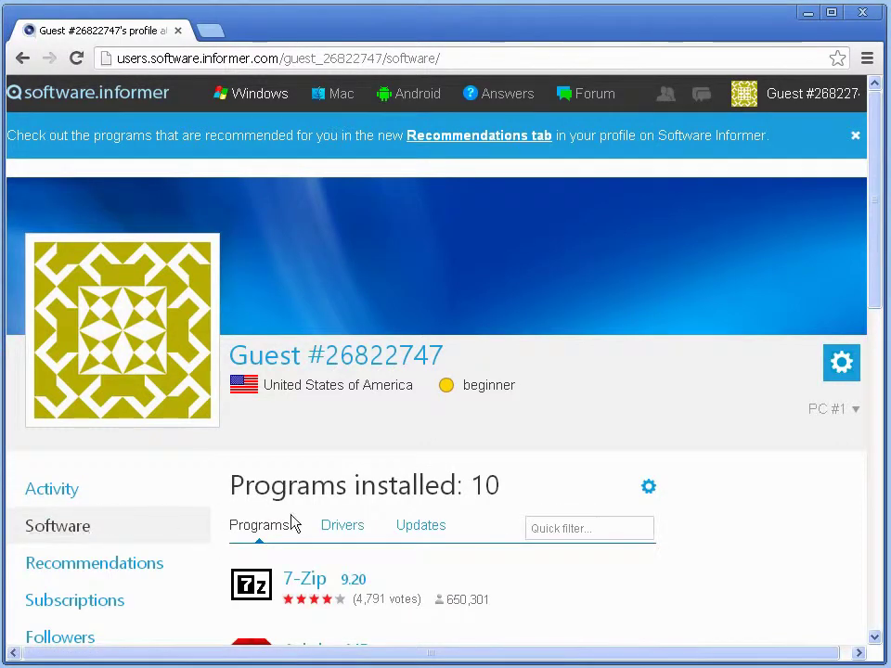
left_click(420, 527)
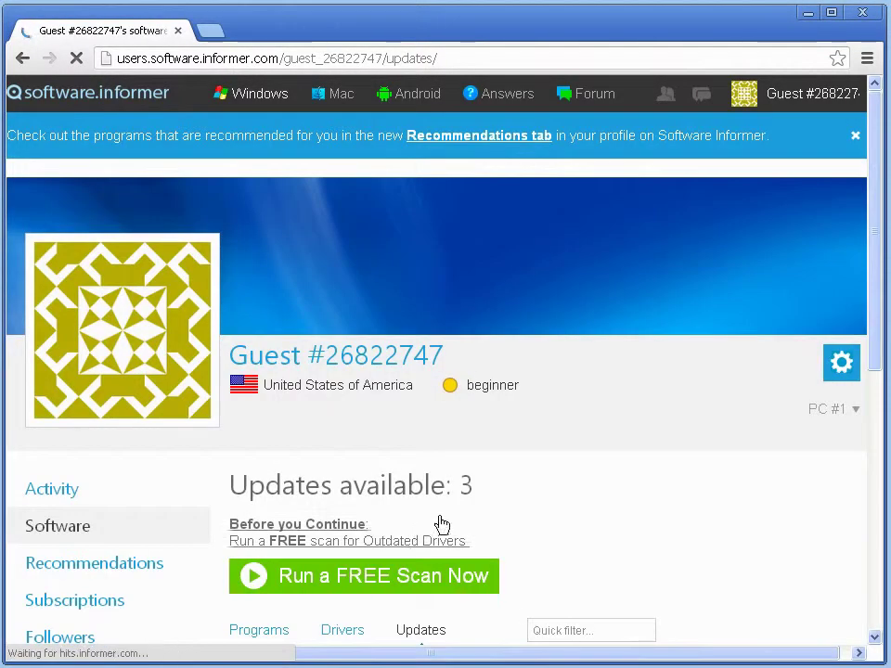
scroll(604, 501, "down", 3)
scroll(586, 474, "down", 2)
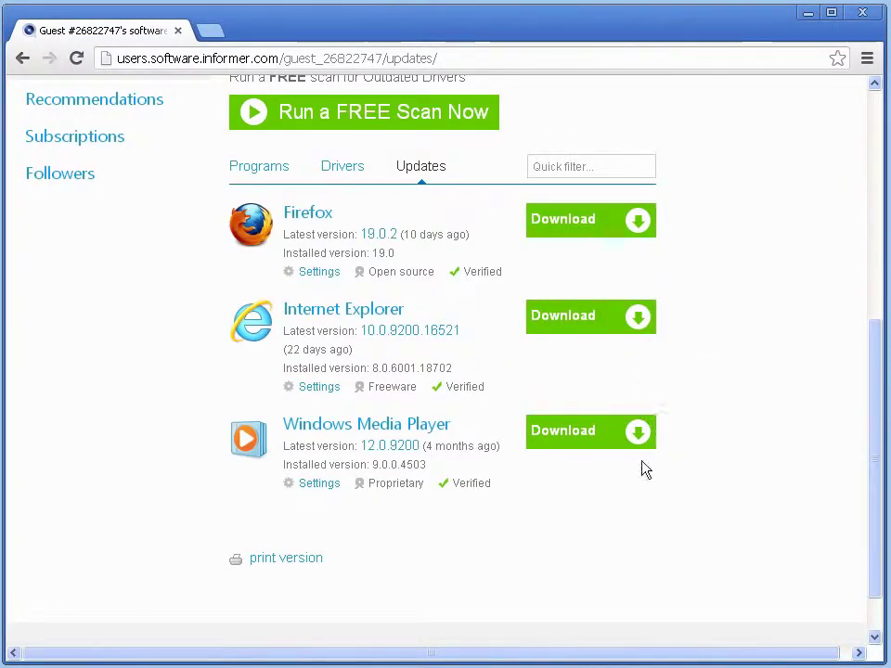
left_click(860, 13)
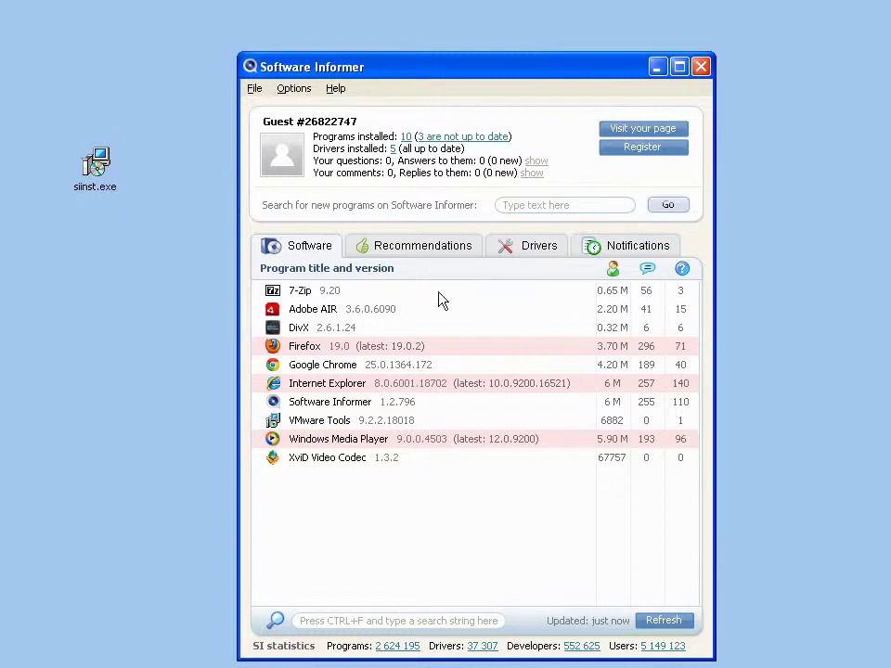
Enable Notify About New Questions and New Comments for Firefox, then switch to Recommendations
left_click(421, 351)
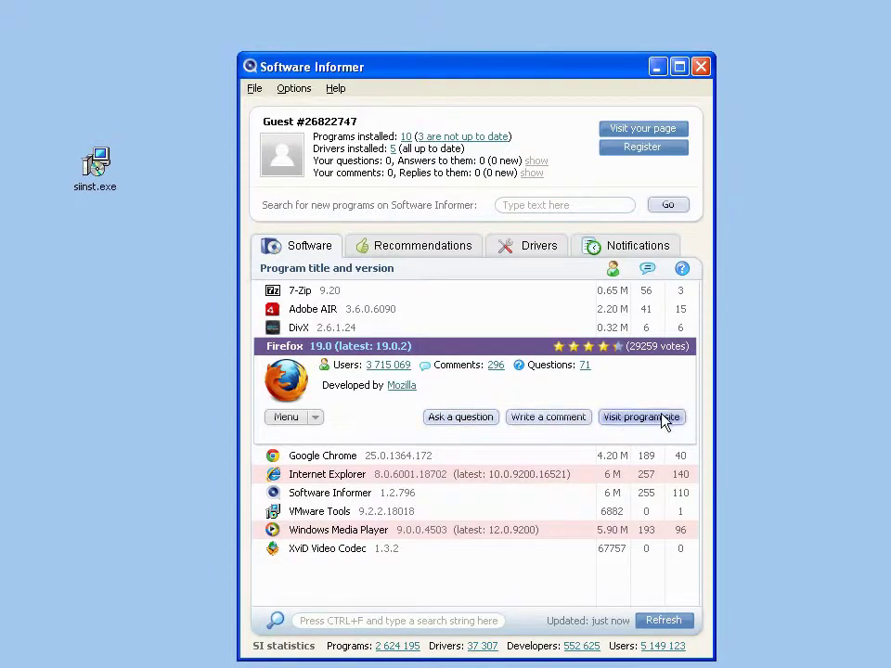
left_click(316, 420)
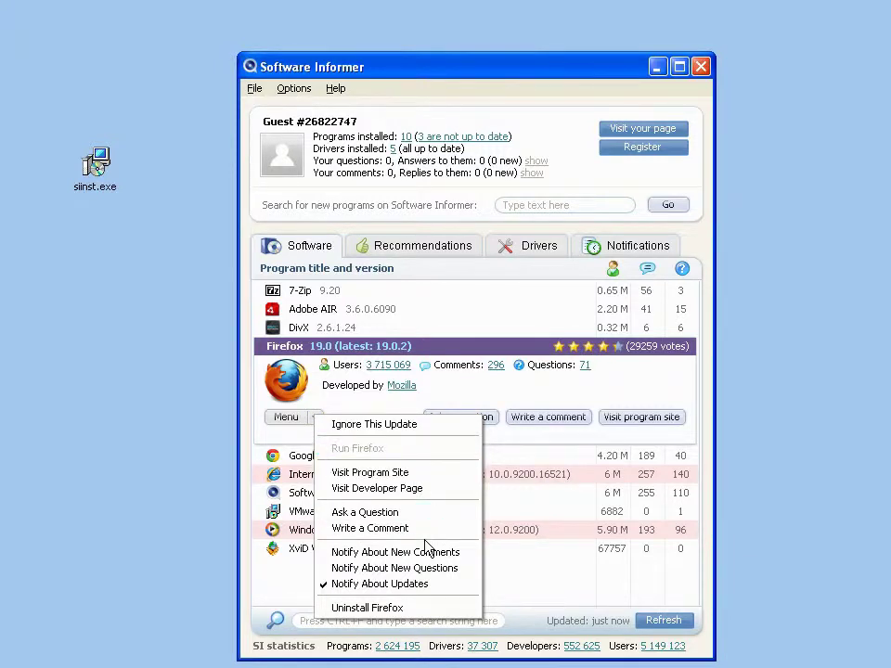
left_click(346, 568)
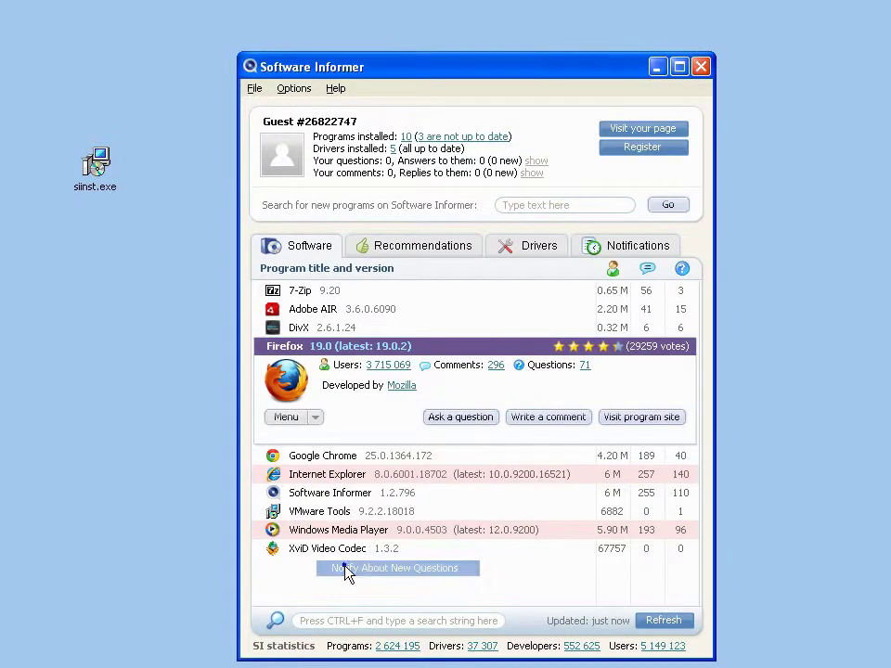
left_click(321, 422)
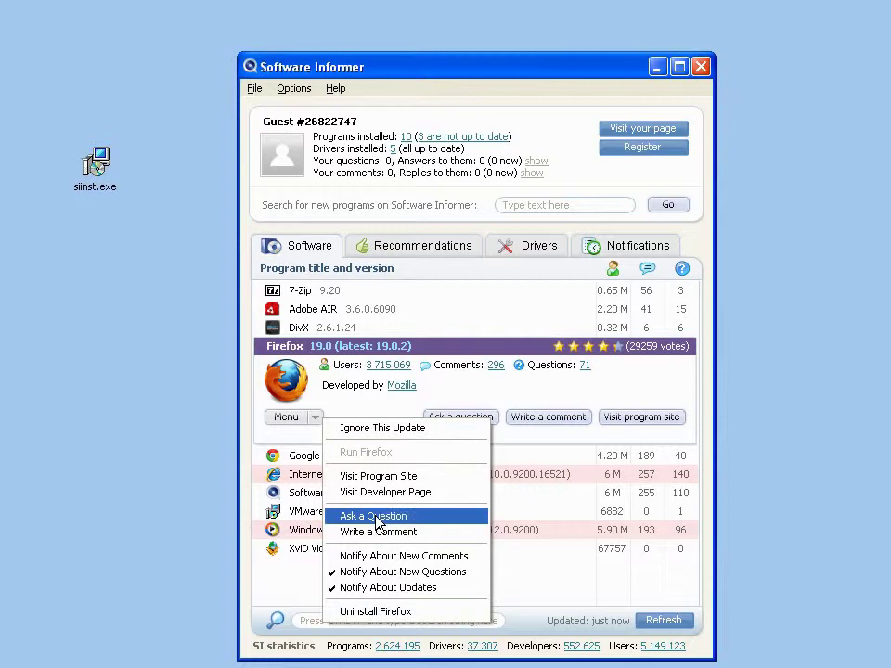
left_click(368, 556)
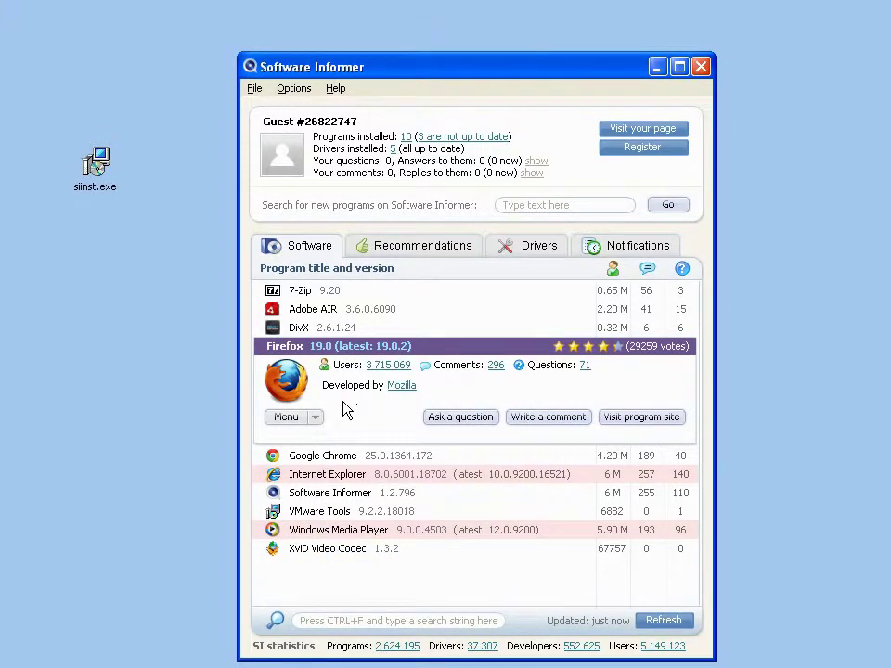
left_click(434, 251)
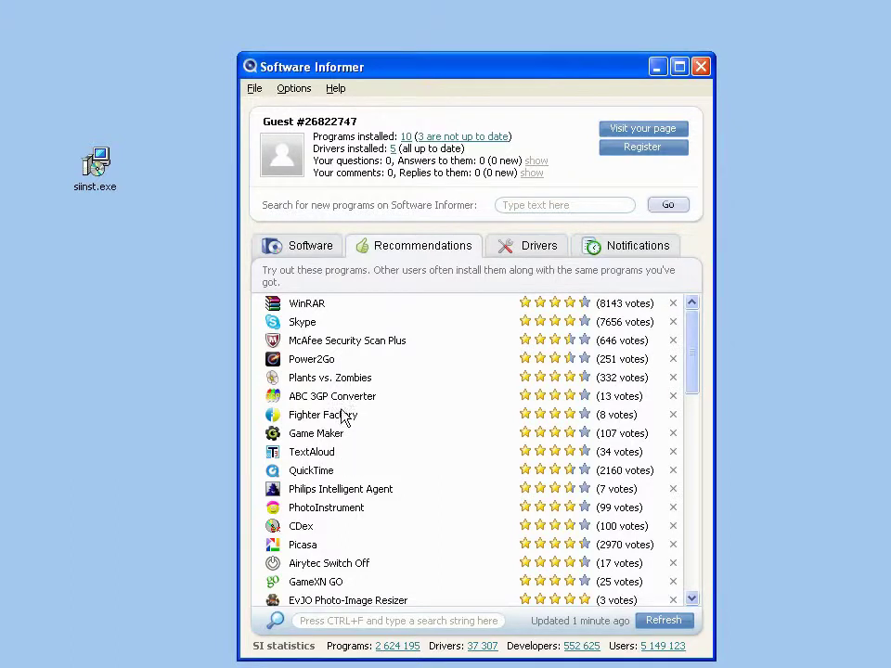
Scroll the recommendations, expand CDex's details, then switch to the Drivers tab
scroll(334, 382, "down", 1)
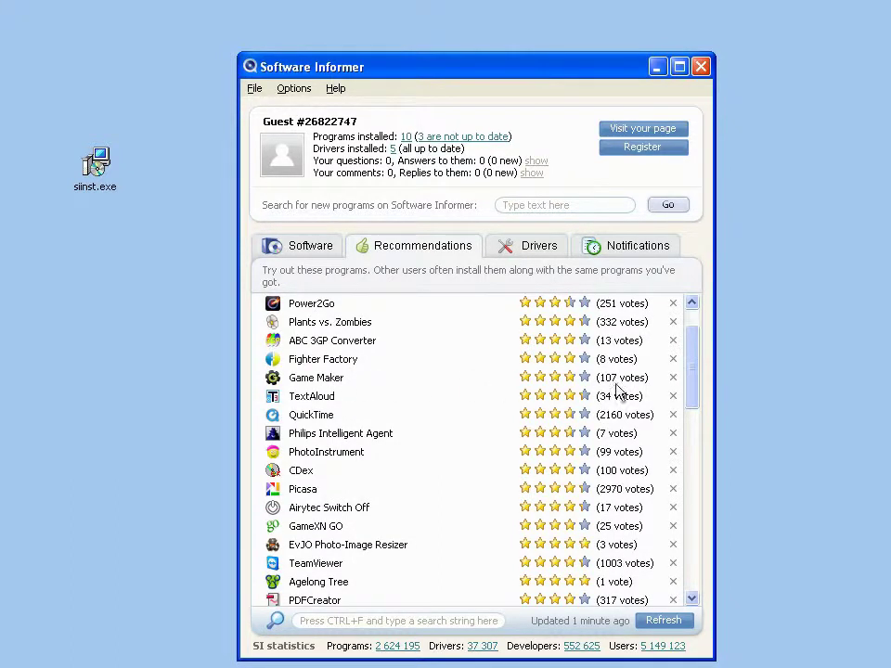
scroll(577, 433, "down", 1)
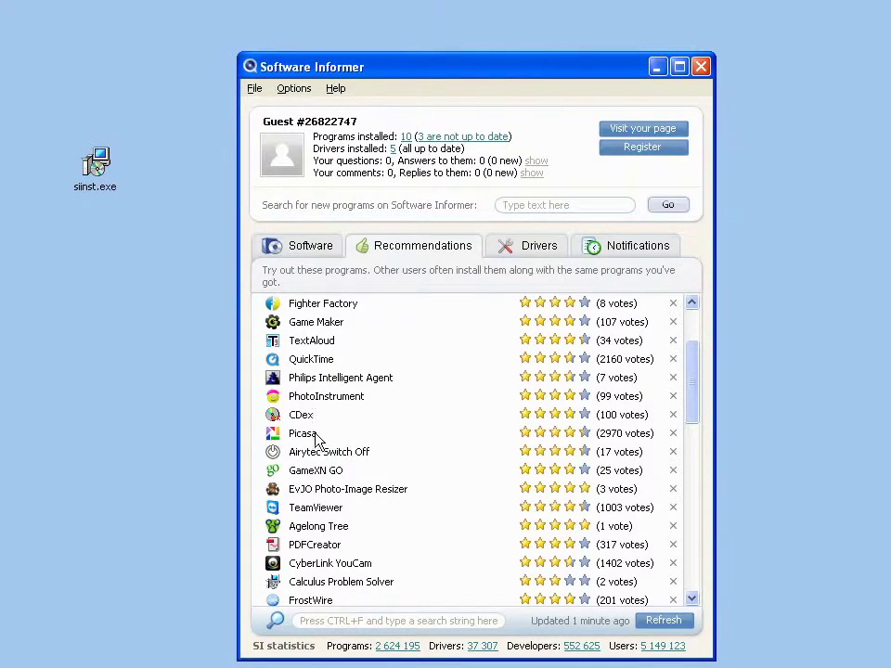
left_click(314, 420)
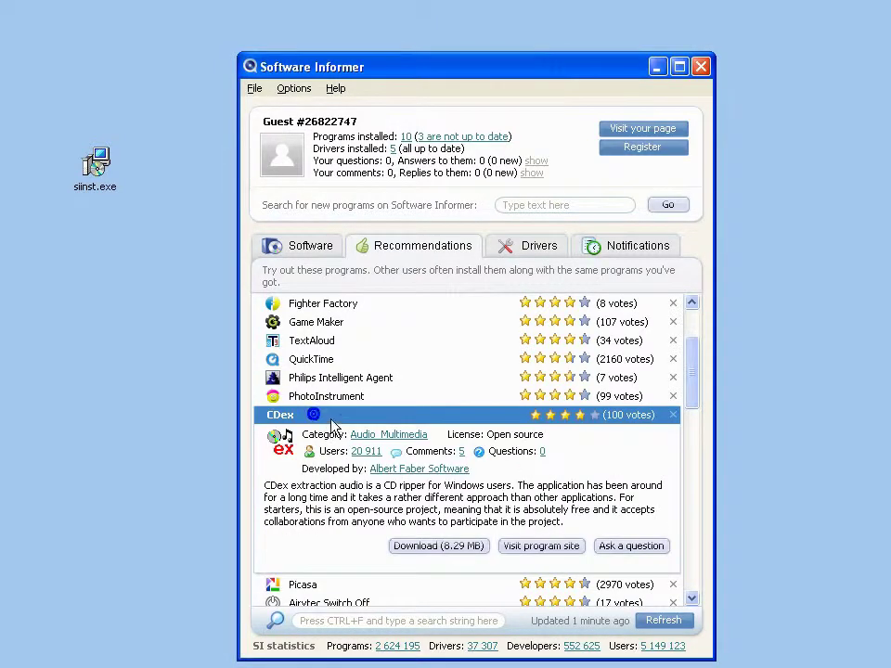
scroll(365, 446, "down", 1)
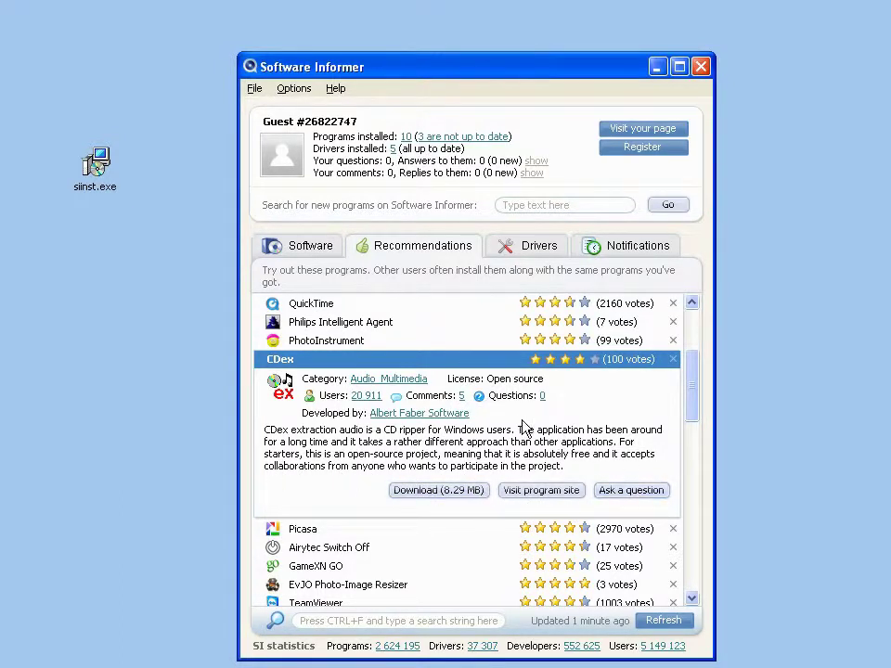
left_click(510, 246)
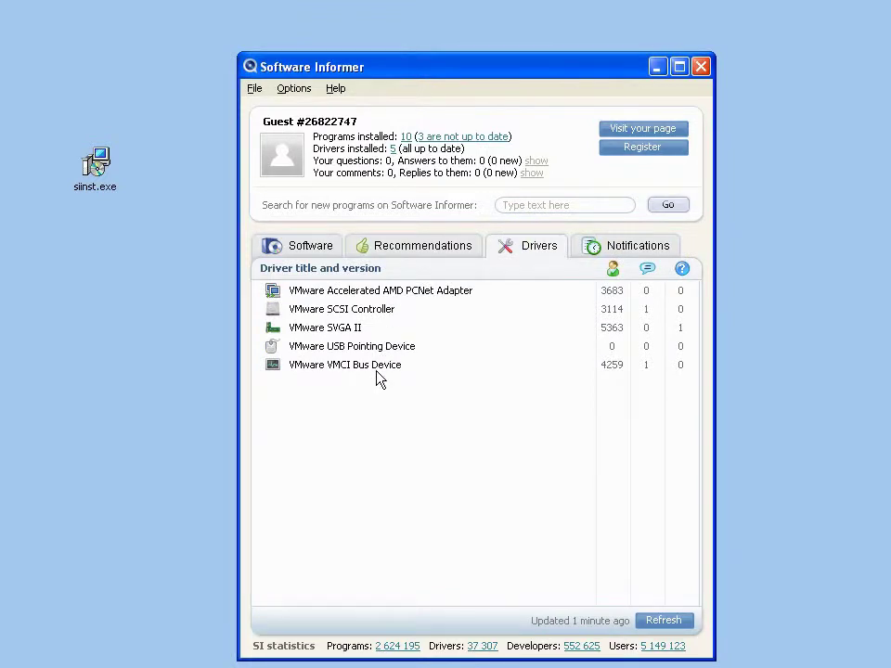
Expand the VMware Accelerated AMD PCNet Adapter driver details, then show the Notifications tab
left_click(410, 291)
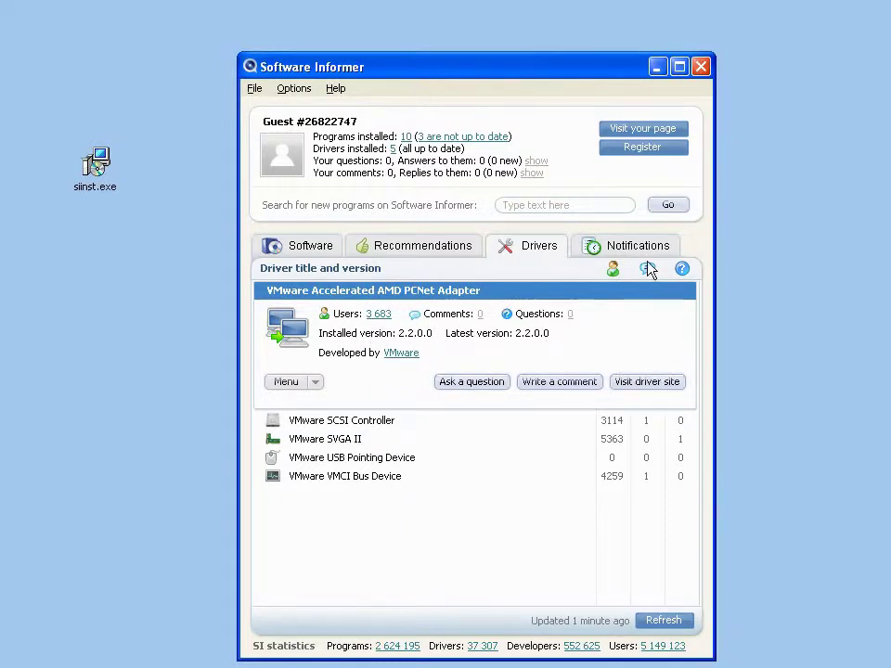
left_click(639, 245)
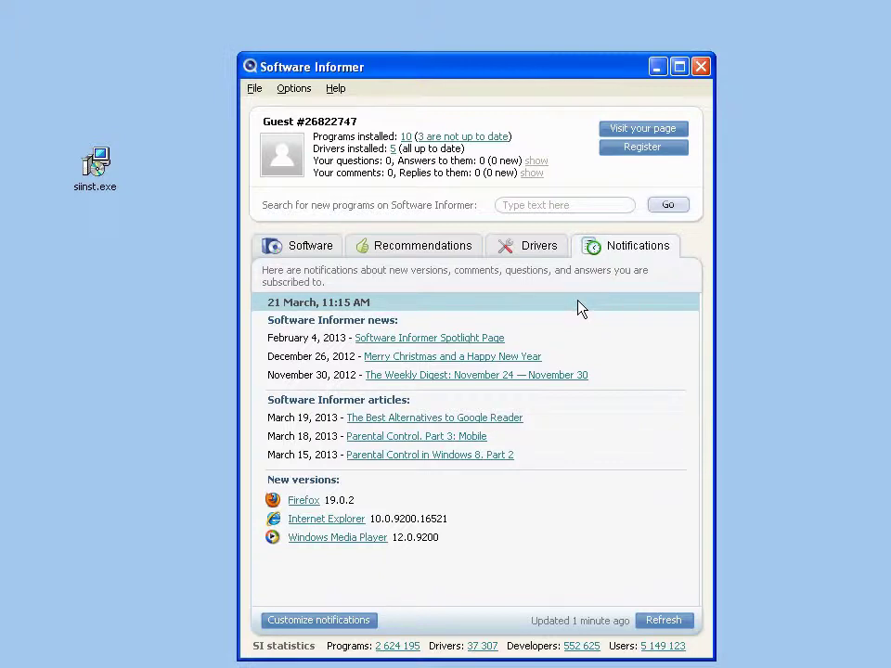
In Settings > Interface, enable 'Integrate the software launcher' and 'Show the small floating window', then apply
left_click(291, 88)
left_click(310, 131)
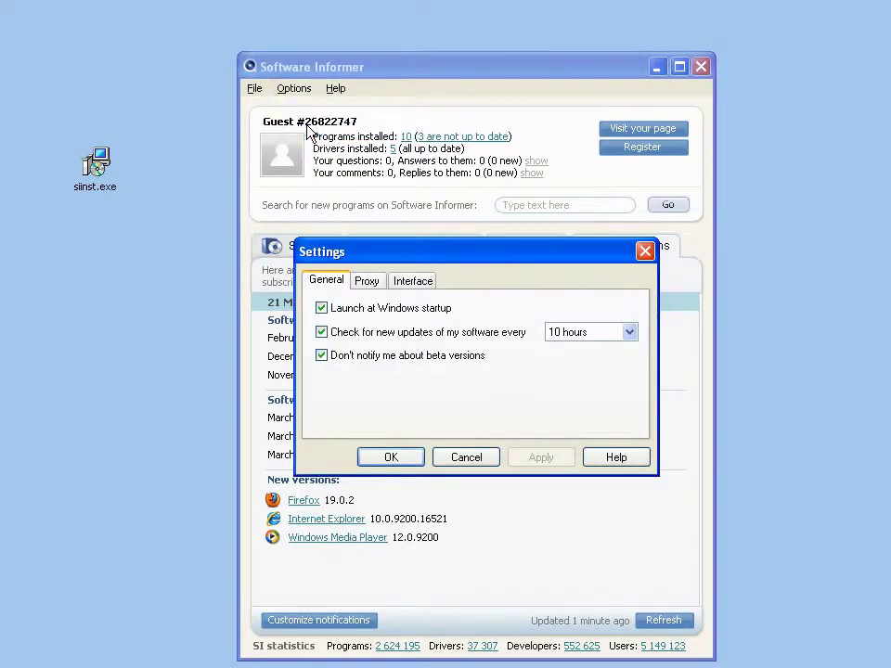
left_click(372, 284)
left_click(412, 280)
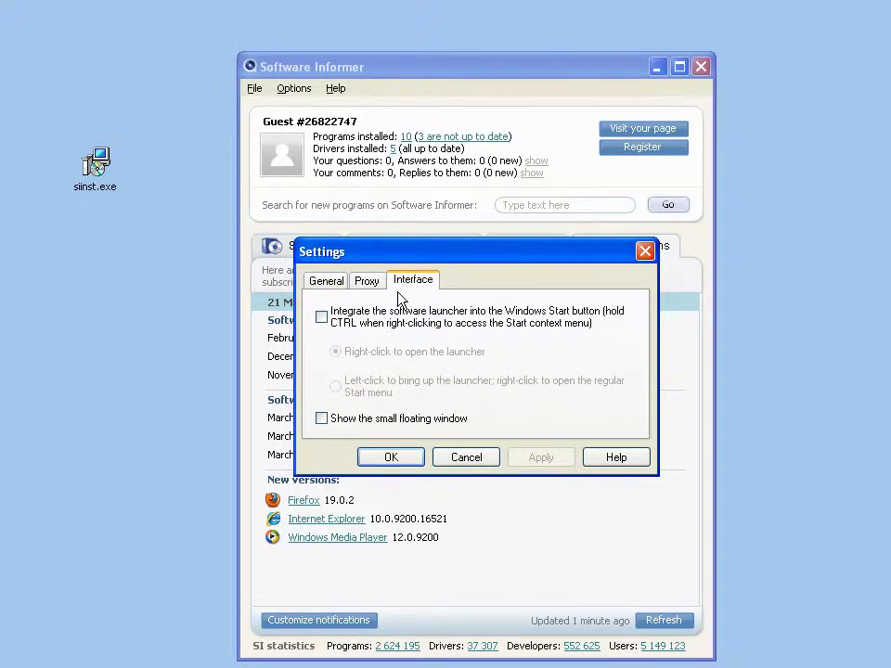
left_click(350, 323)
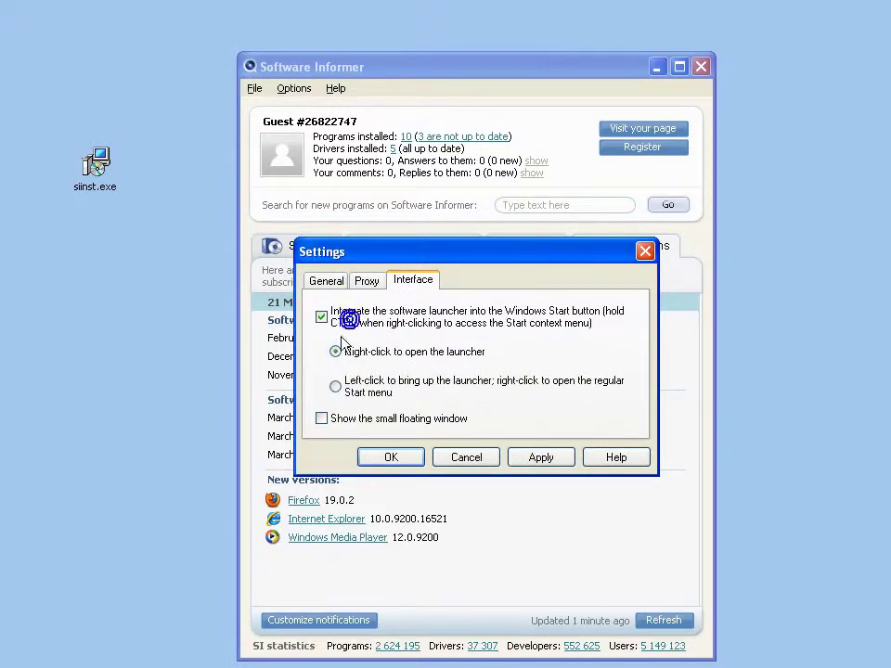
left_click(323, 419)
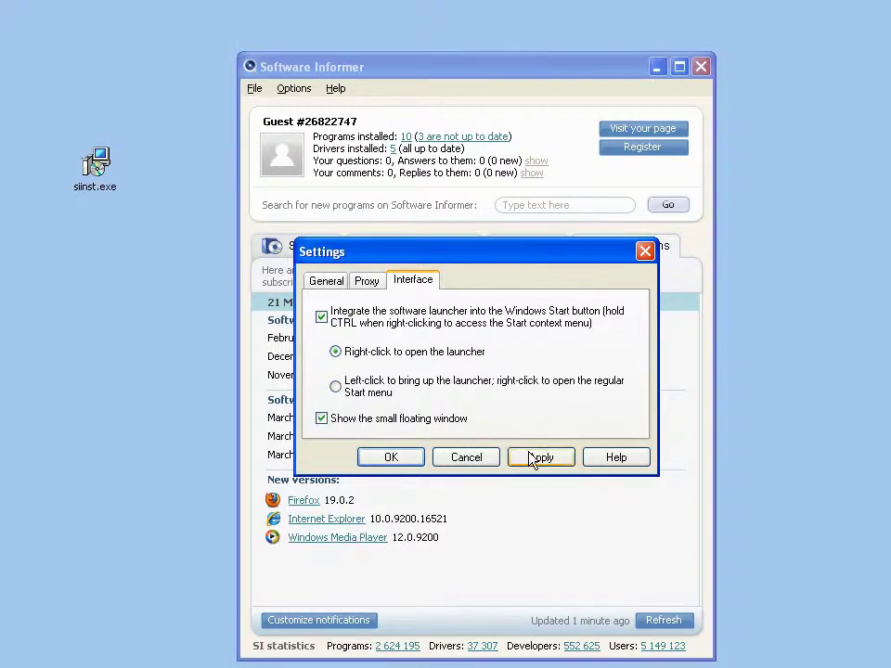
left_click(534, 457)
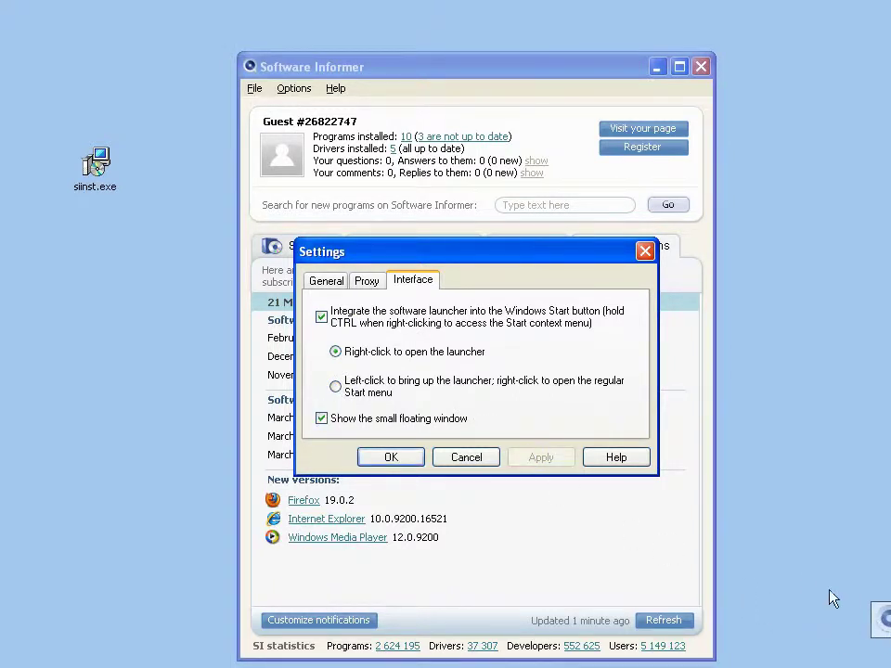
left_click(444, 458)
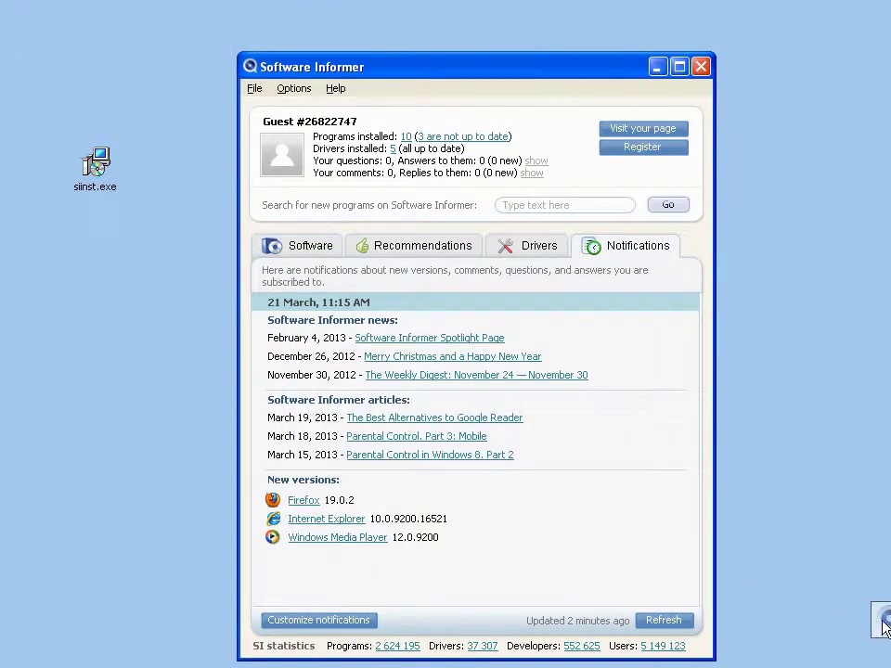
Move the floating launcher up from the corner and open its quick-launch panel
left_click_drag(884, 628, 787, 605)
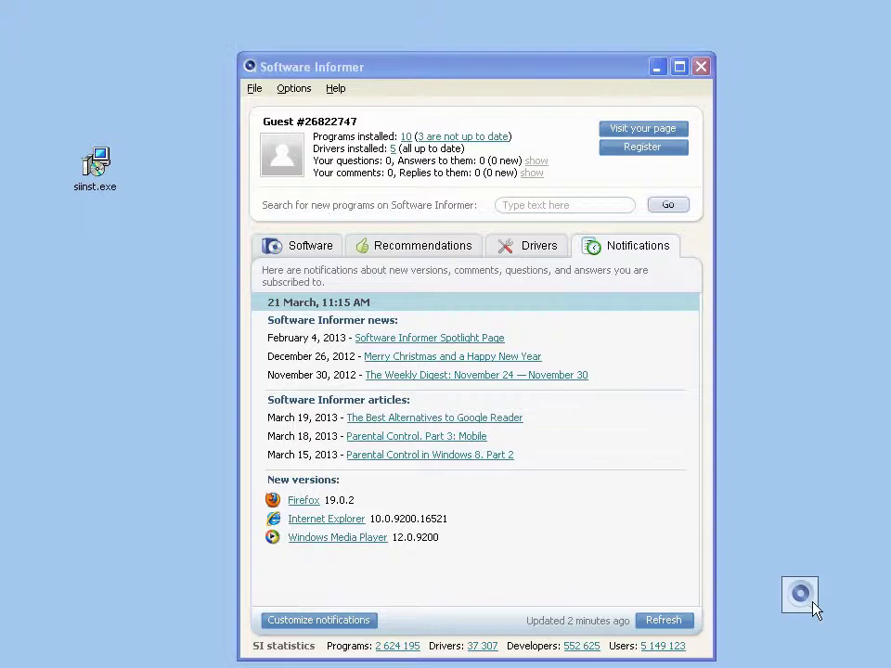
left_click(798, 596)
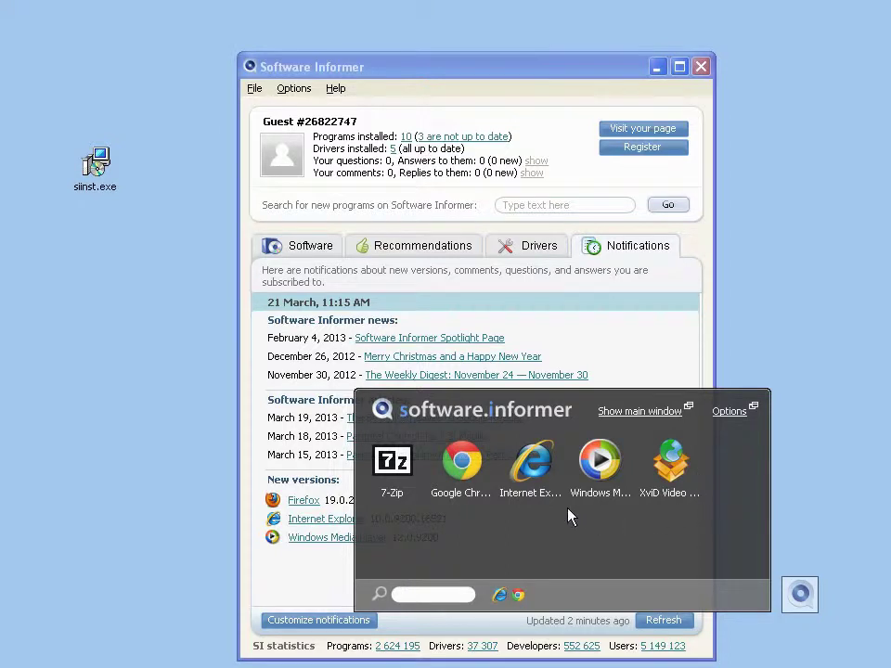
right_click(478, 473)
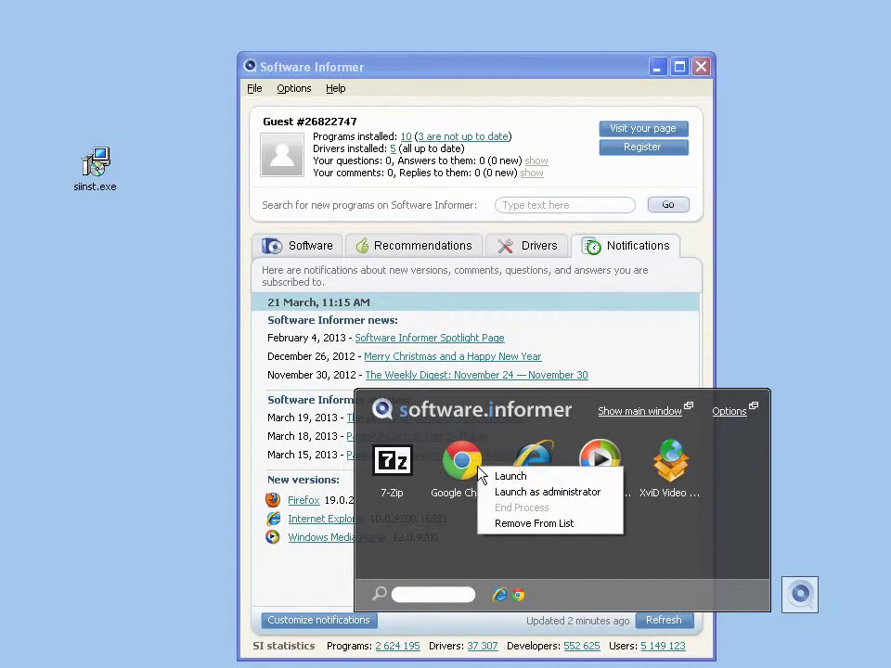
left_click(492, 566)
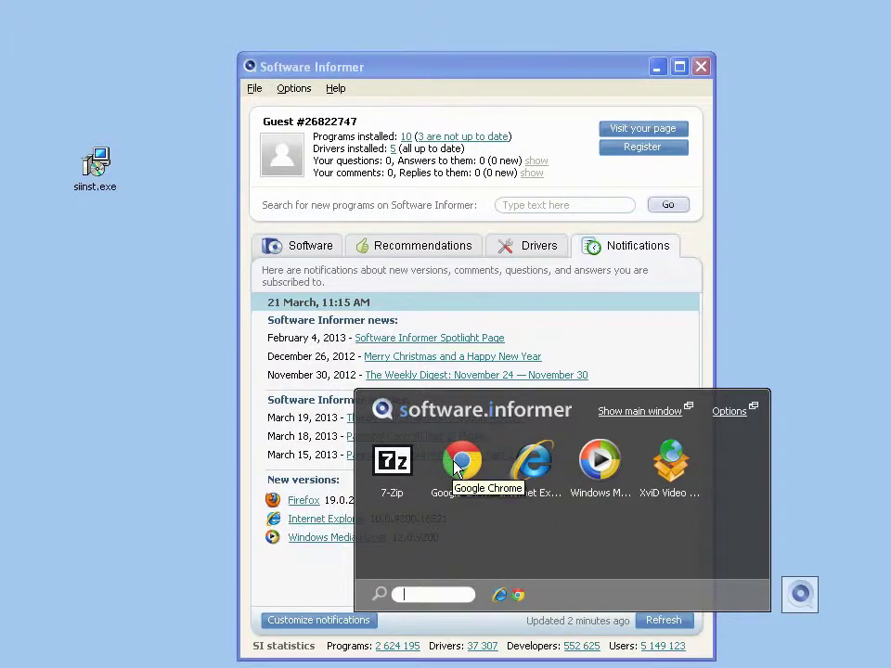
Launch Google Chrome from the launcher, close it, and return to the installed-programs list
left_click(456, 471)
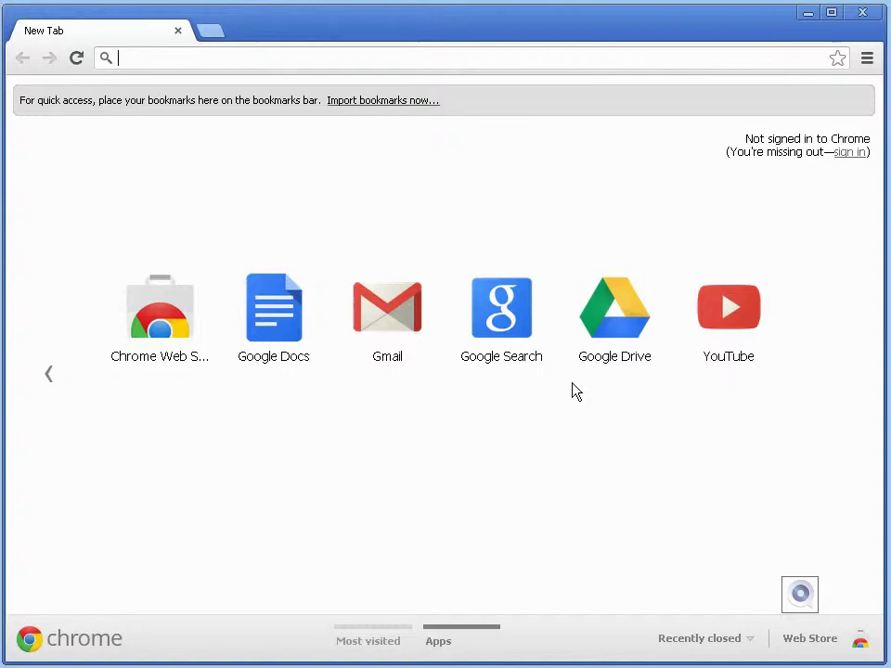
left_click(862, 12)
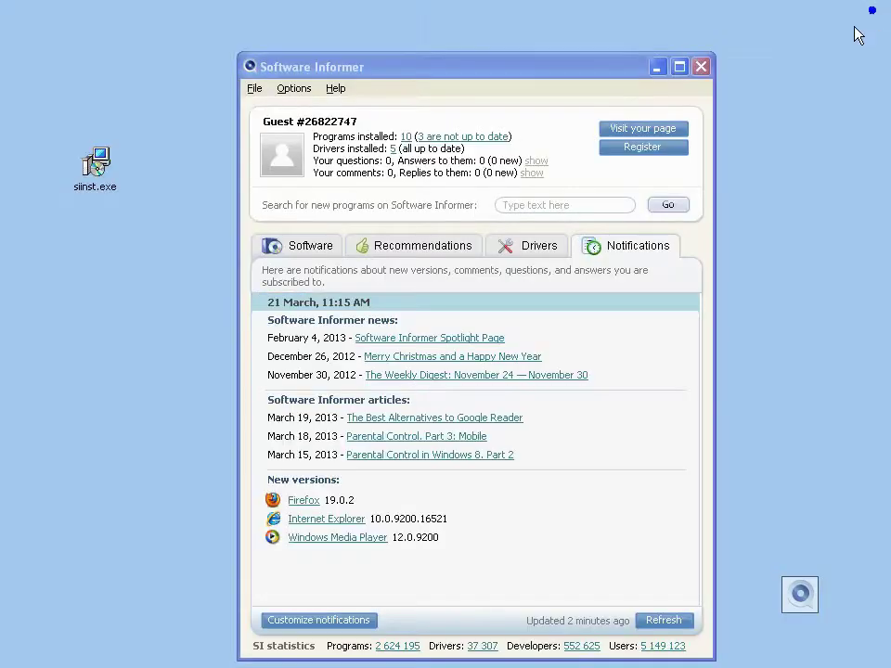
left_click(295, 249)
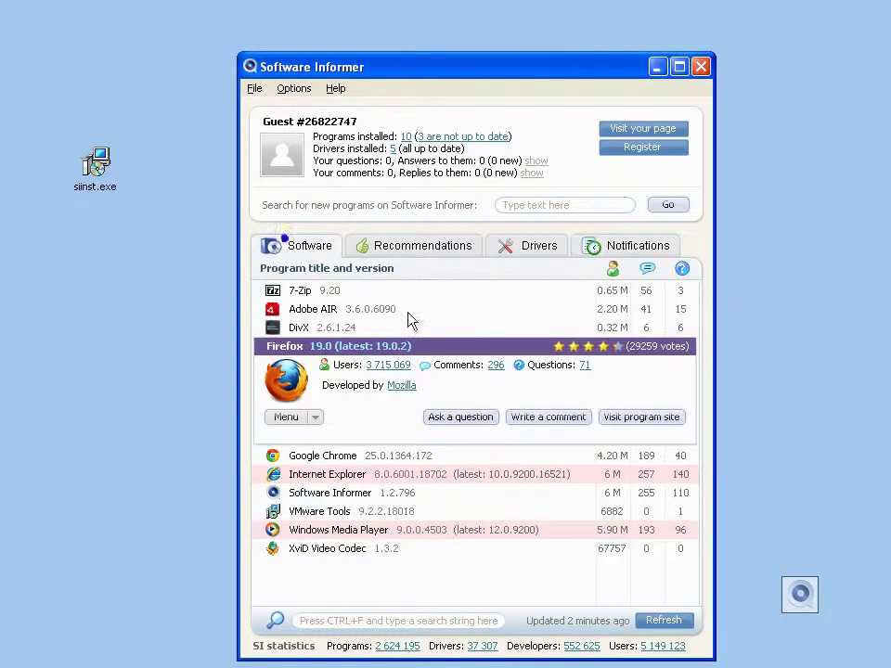